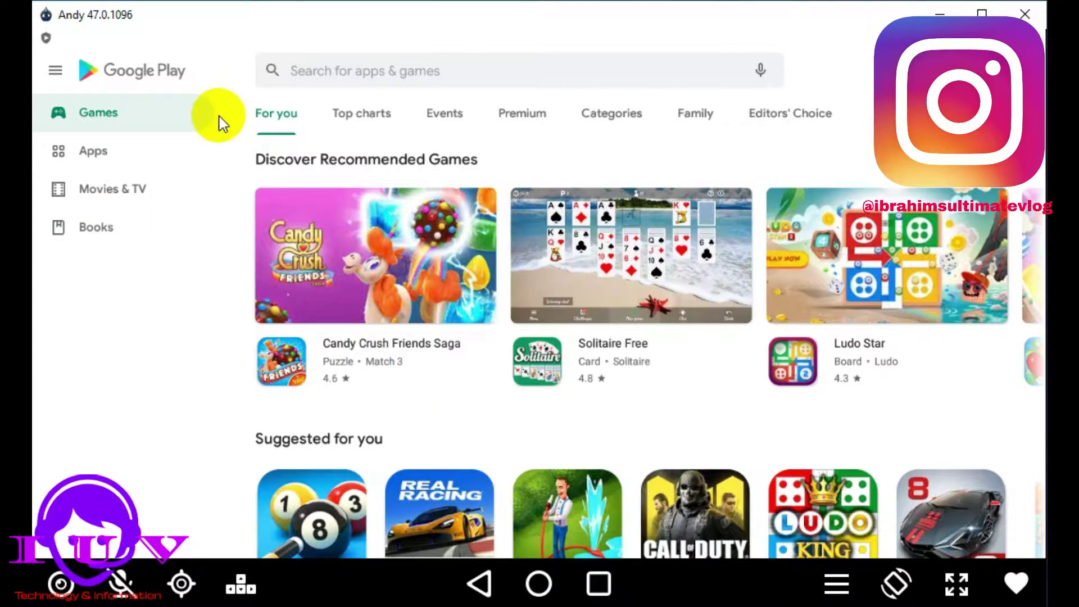
Search the Play Store for imo, start installing it, then open the imo beta listing.
click(329, 73)
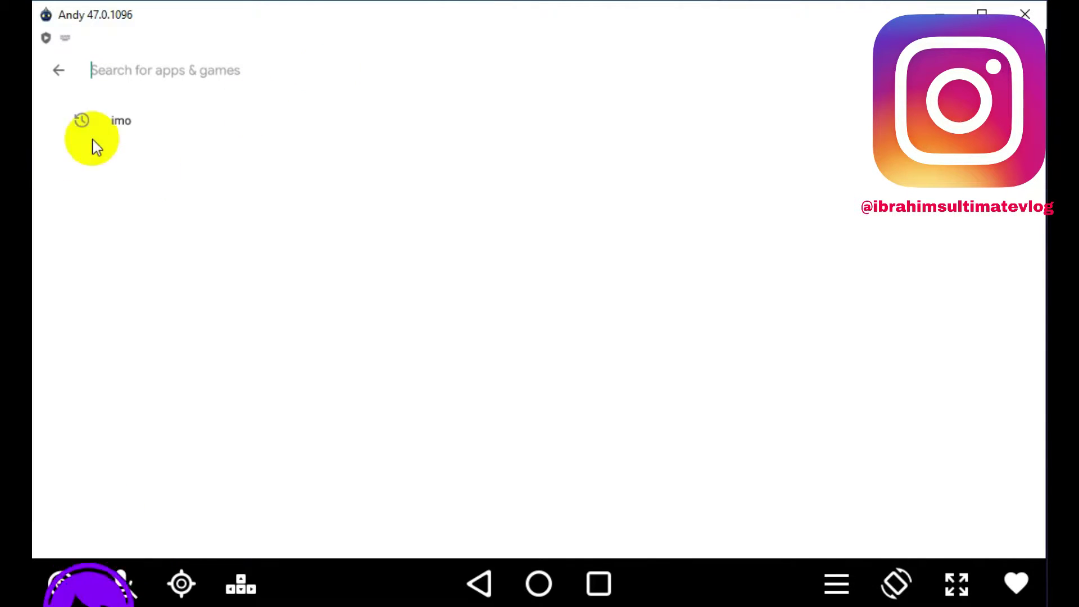
click(124, 122)
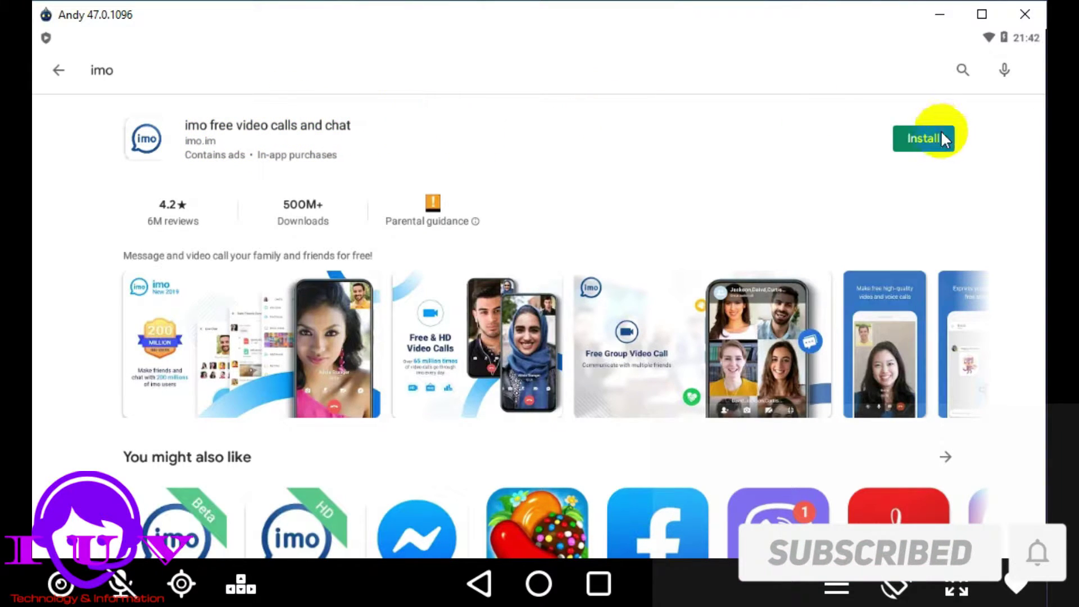
click(914, 138)
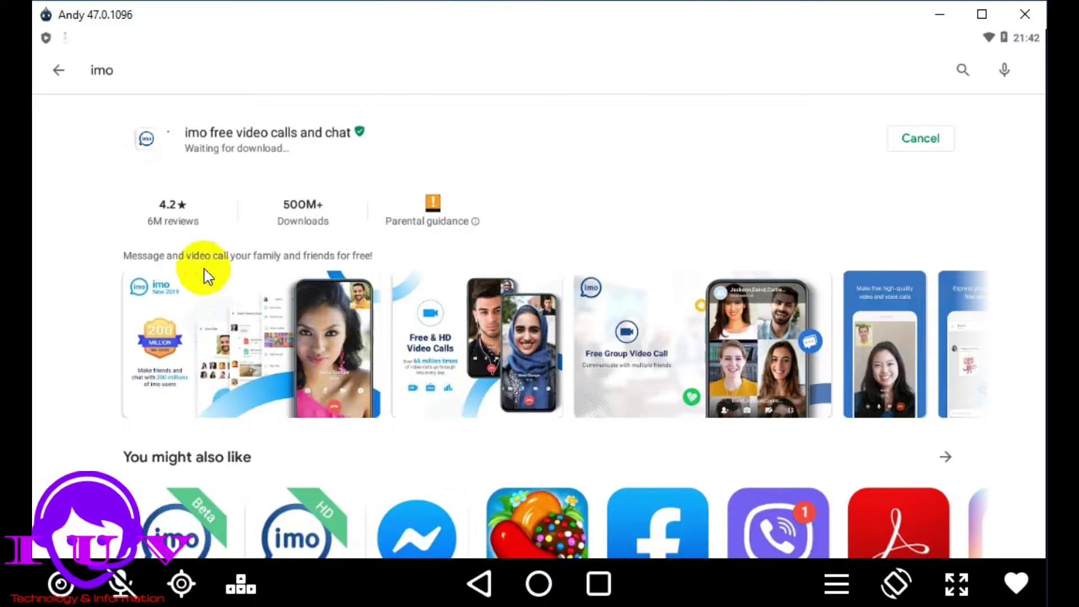
scroll(243, 266, down, 3)
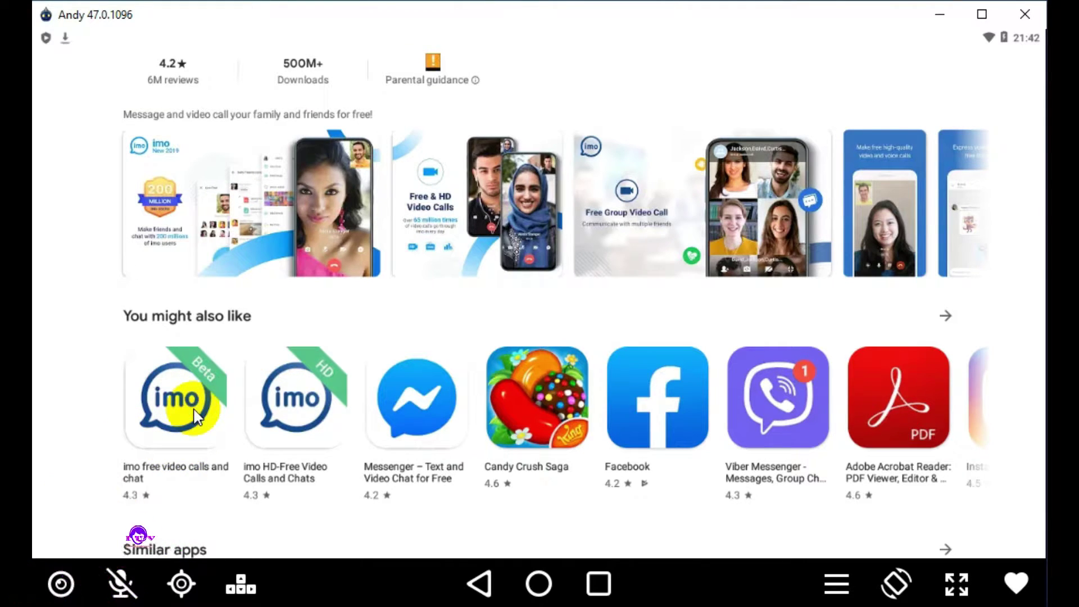
click(196, 416)
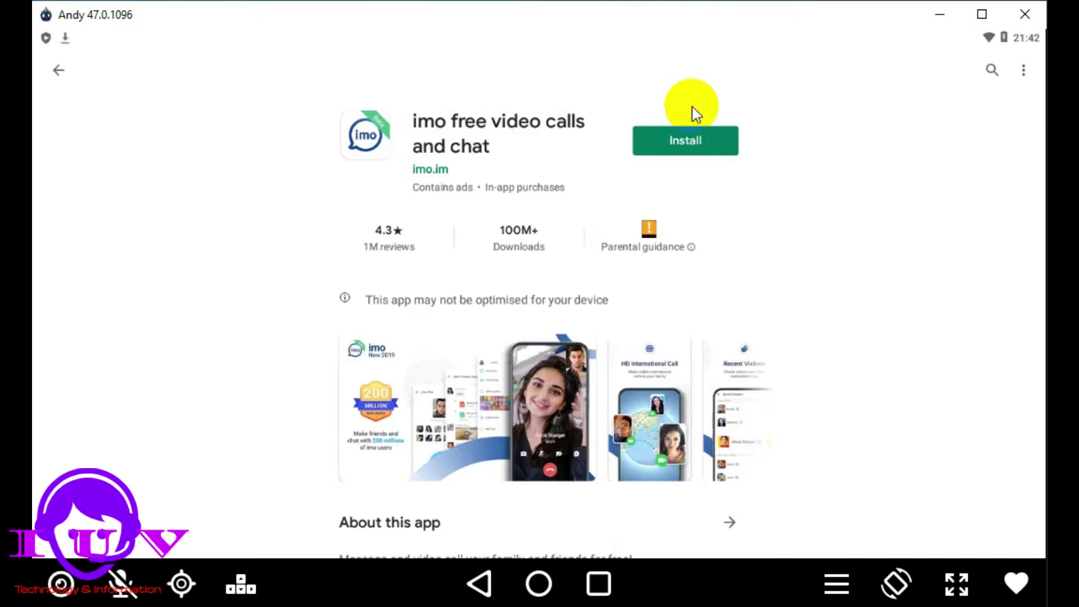
Install imo beta and let both the imo and imo beta downloads finish.
click(689, 141)
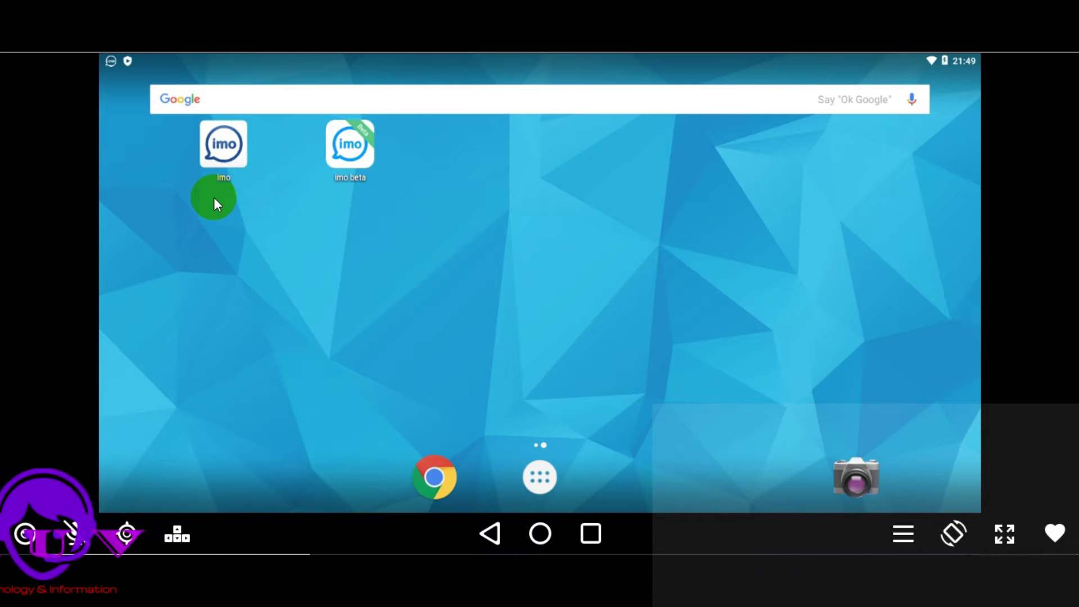
click(349, 149)
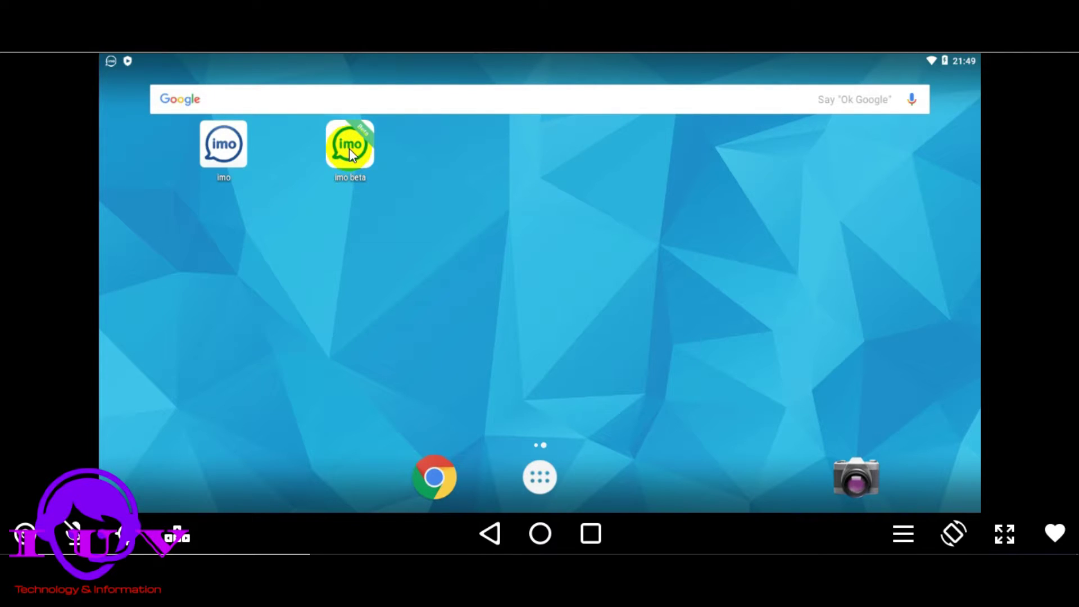
click(225, 147)
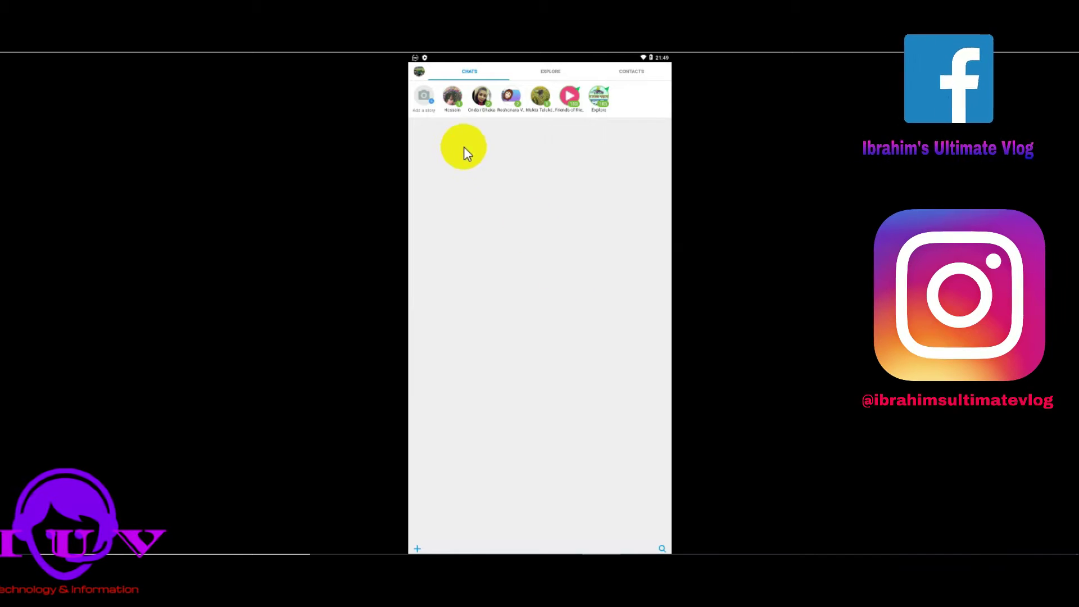
click(638, 72)
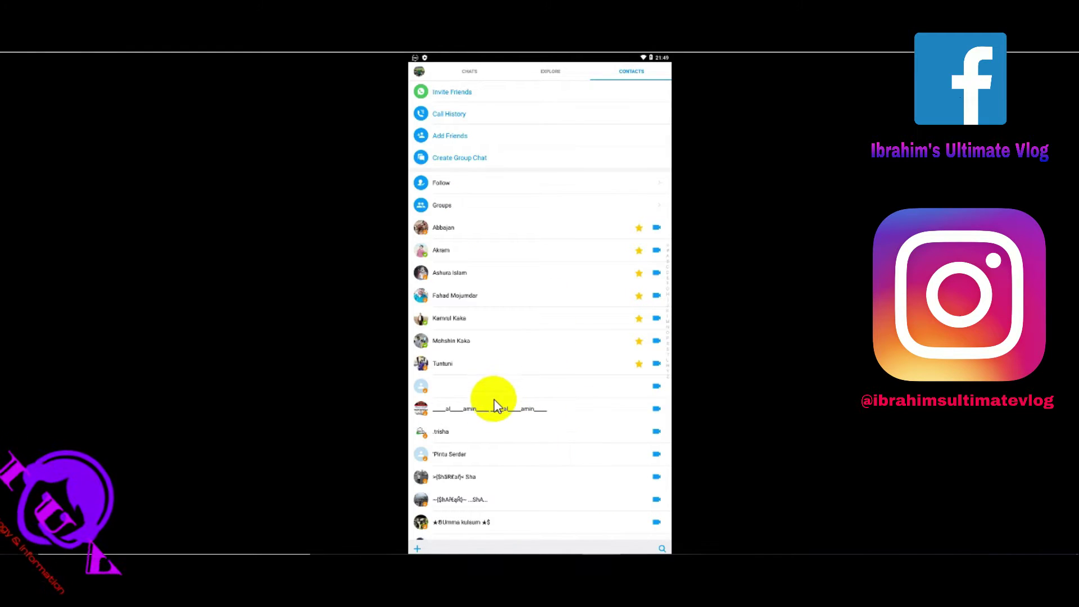
click(468, 76)
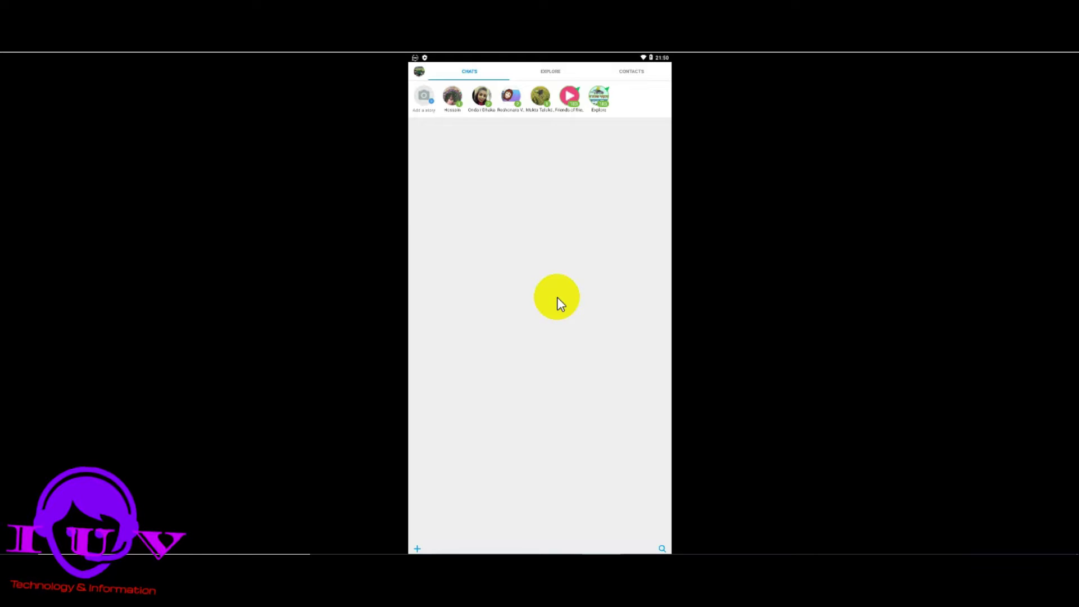
right_click(397, 293)
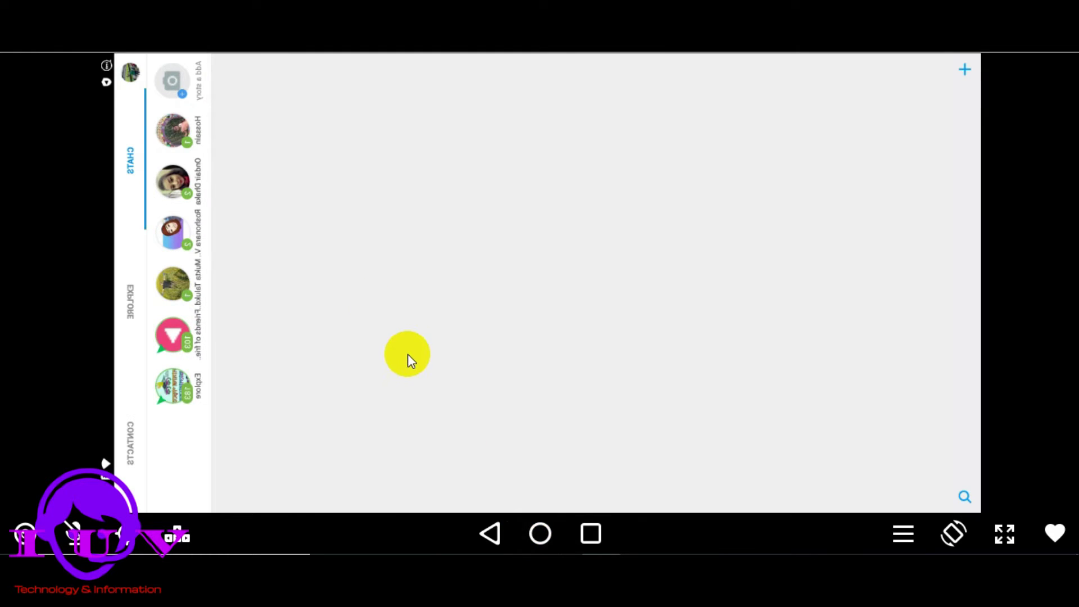
middle_click(294, 181)
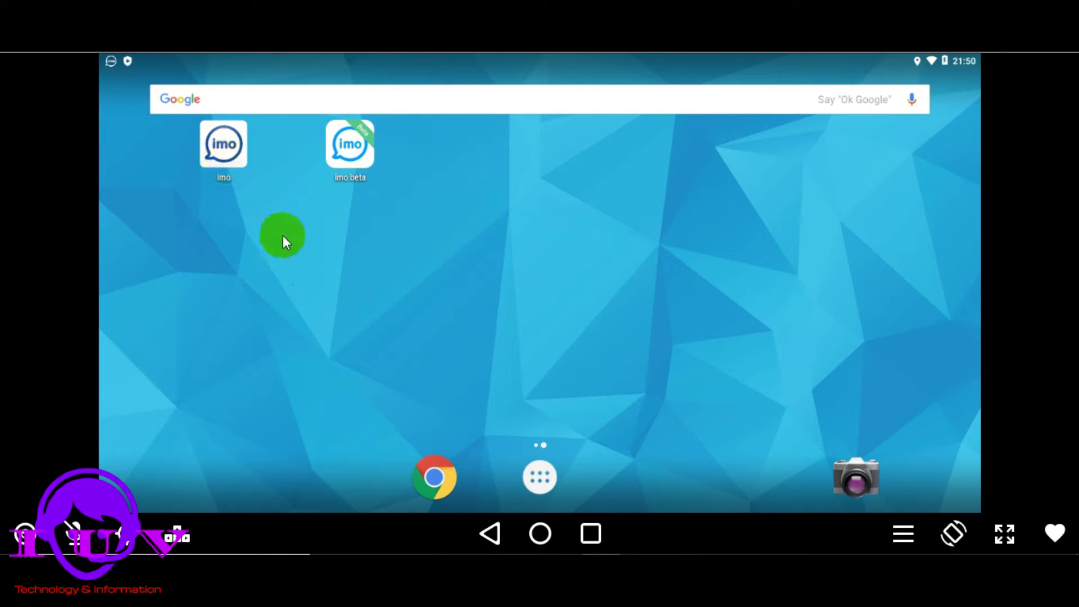
Launch imo beta, deny the phone-call permission, and pick Bangladesh as the country.
click(355, 146)
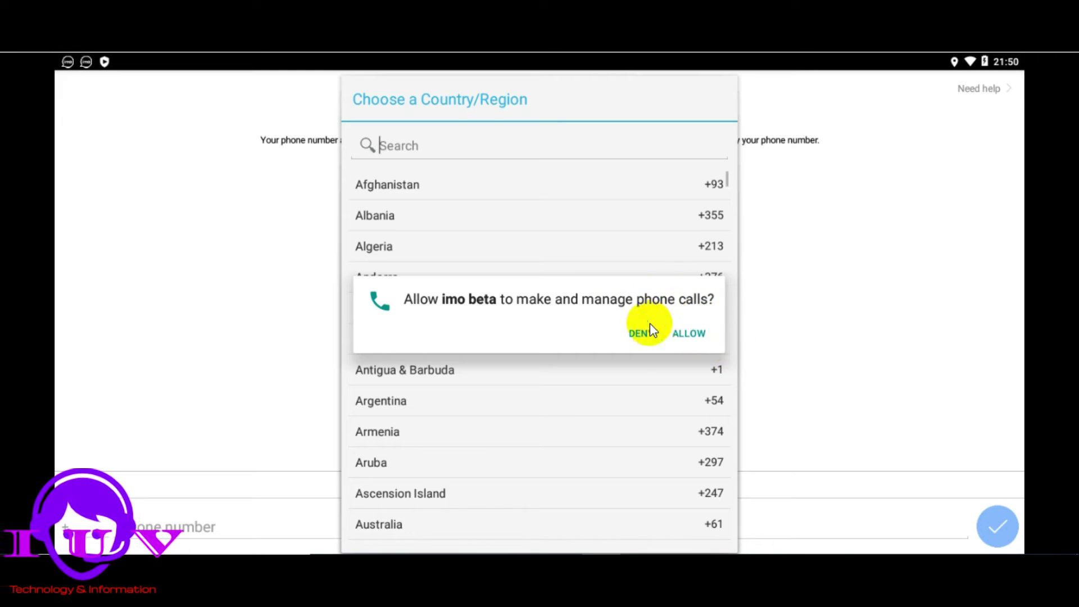
click(691, 333)
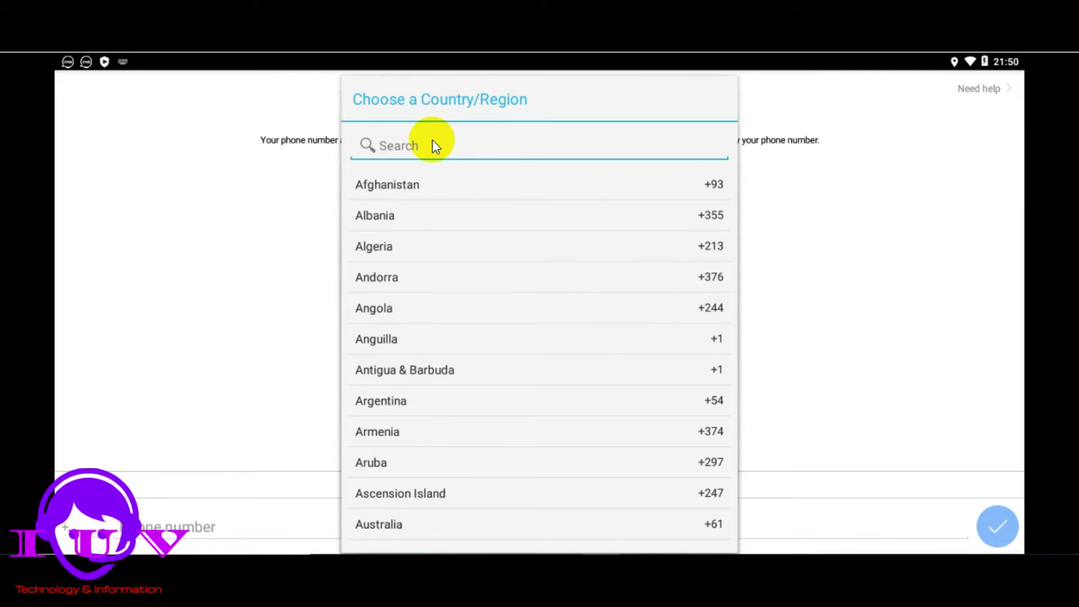
scroll(622, 264, down, 3)
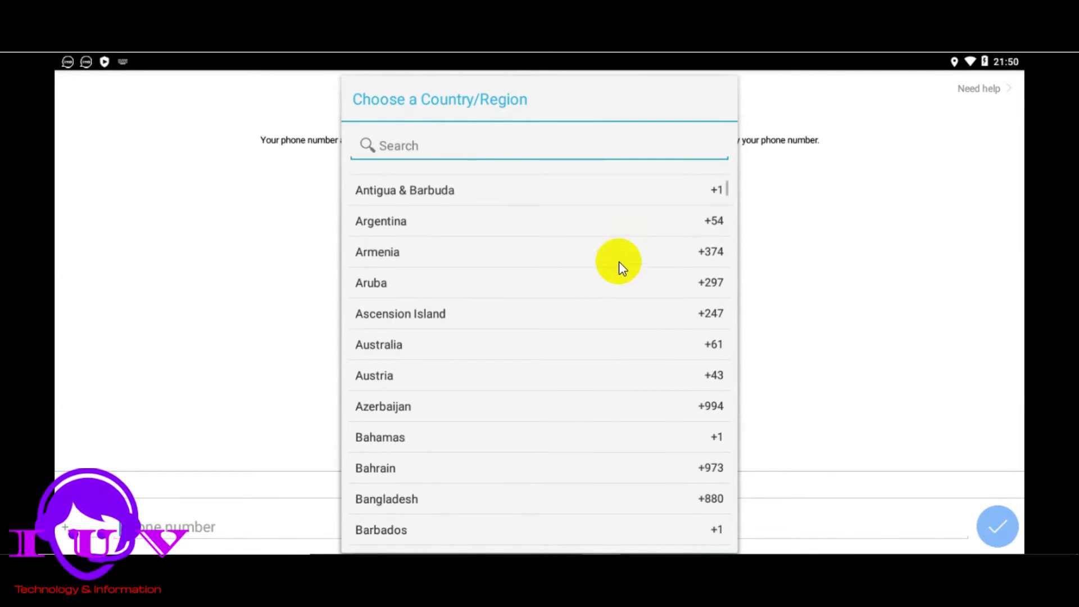
scroll(460, 426, down, 5)
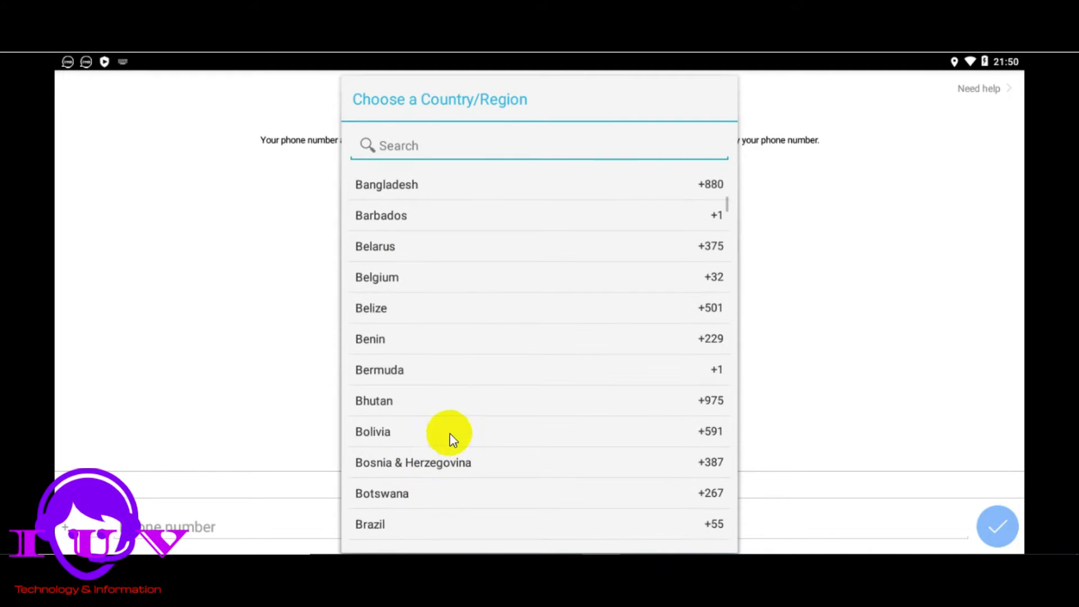
click(416, 184)
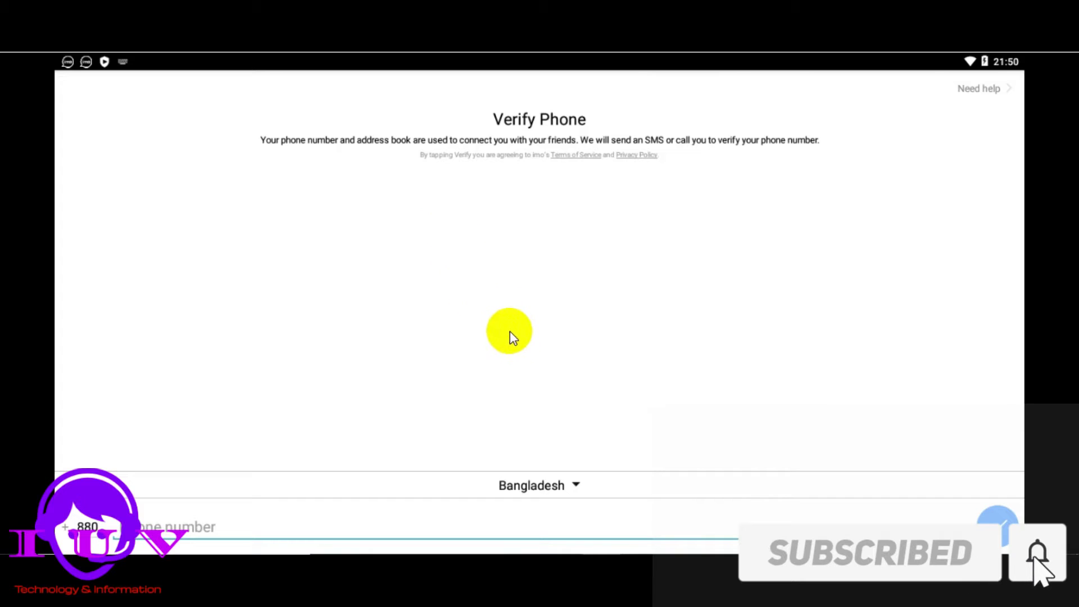
Switch the country to United Kingdom (+44) by searching 'uni' in the country list.
click(576, 486)
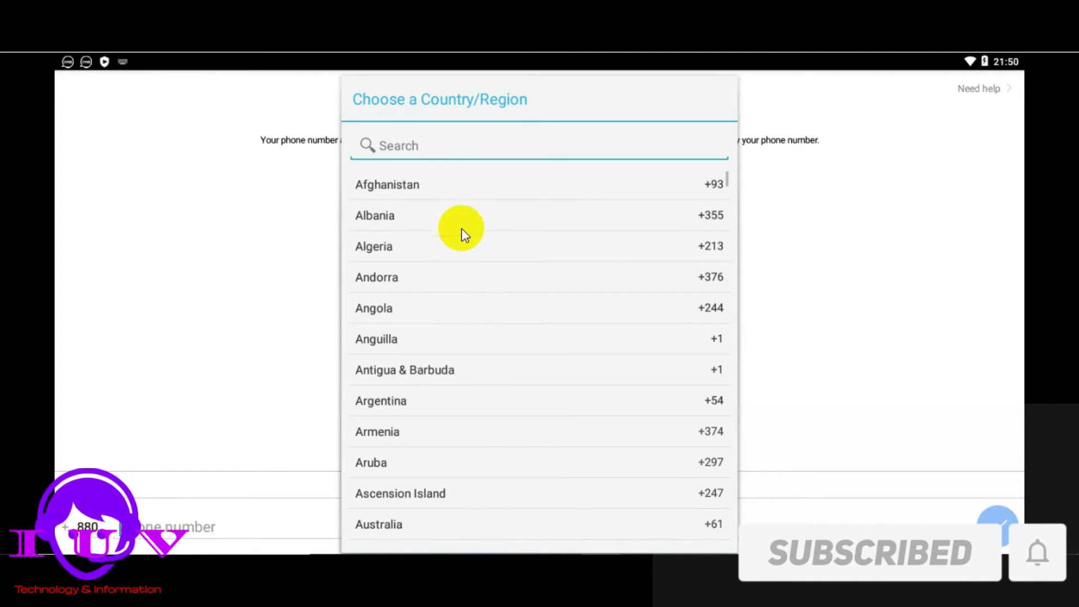
scroll(461, 228, down, 15)
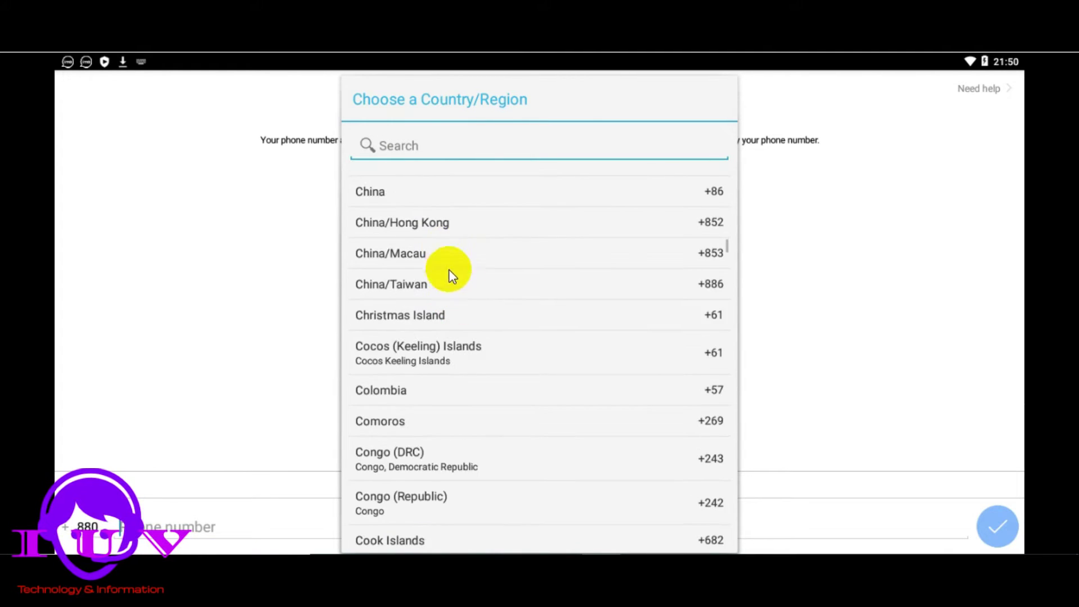
scroll(461, 293, down, 4)
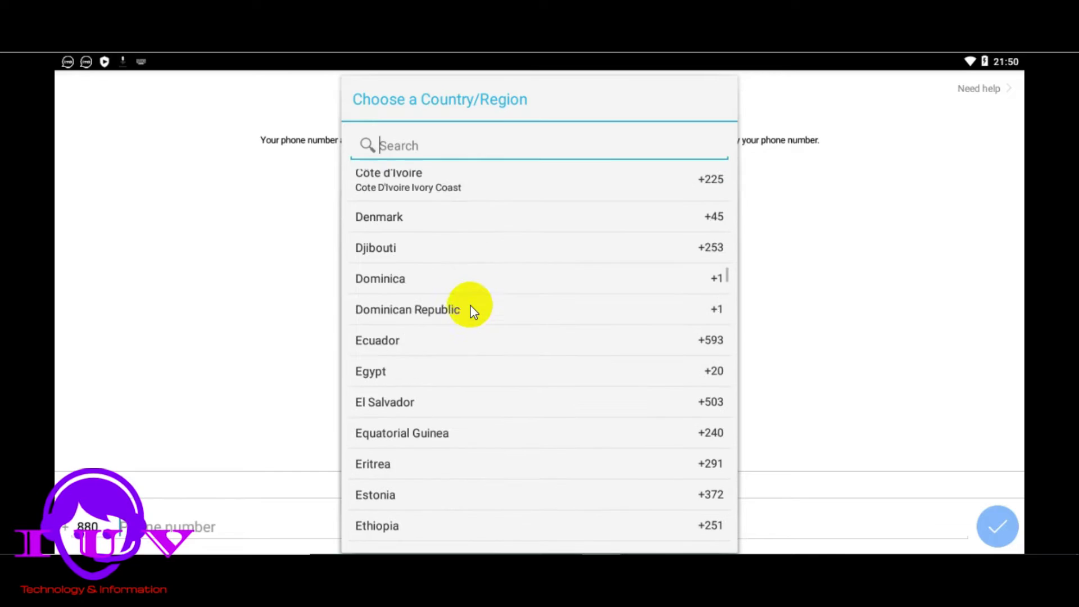
click(457, 139)
text(u)
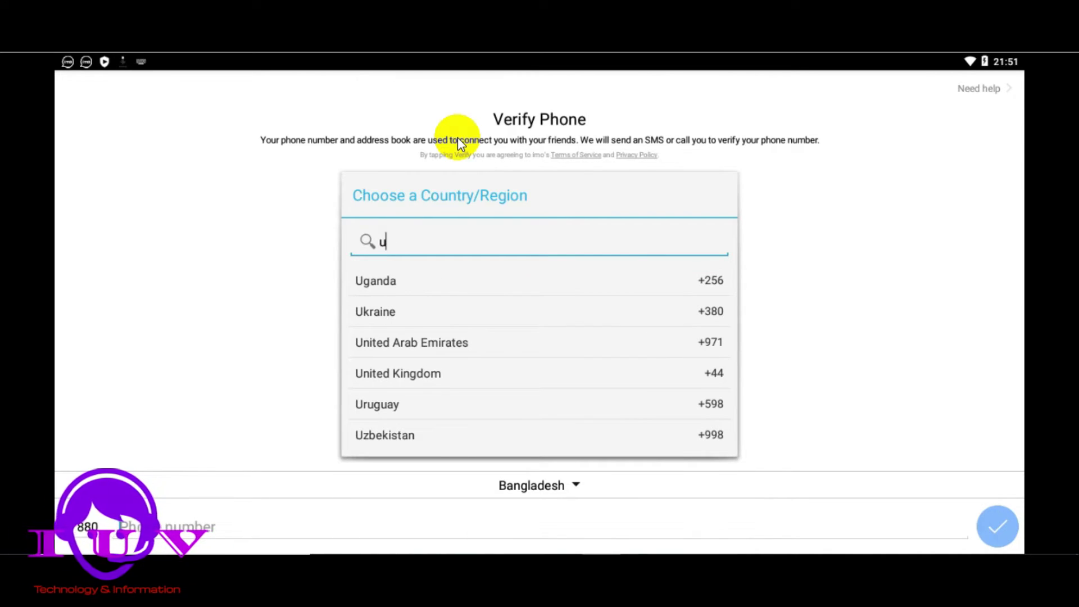
text(ni)
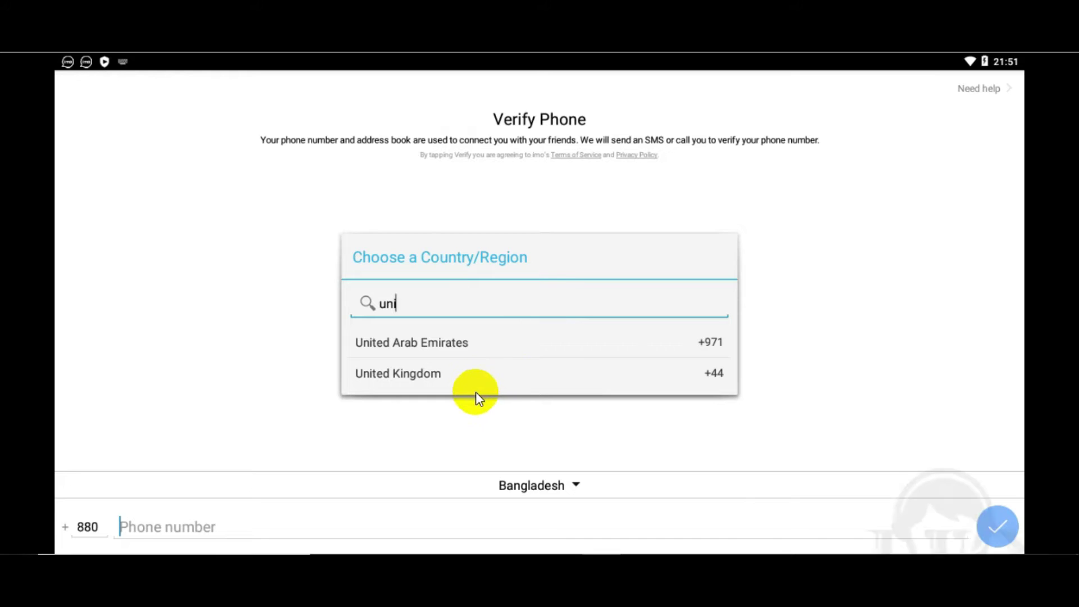
click(464, 378)
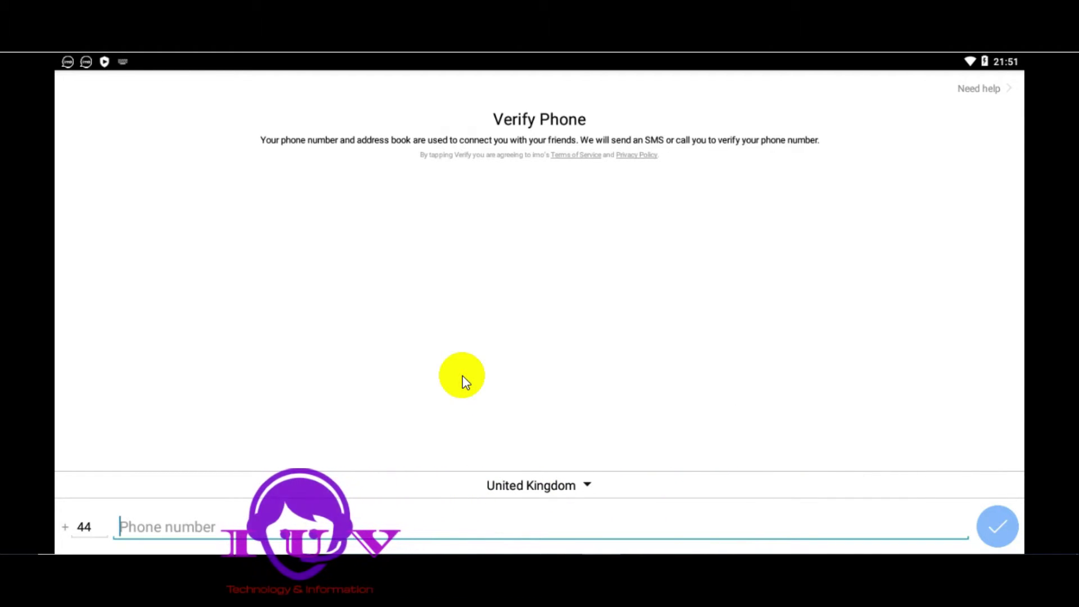
click(677, 524)
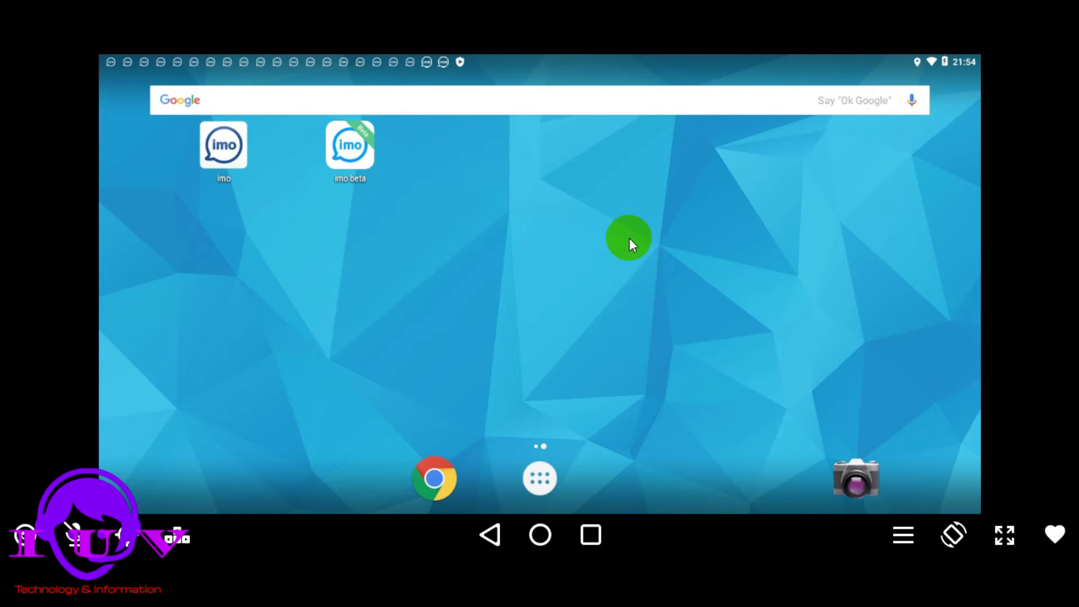
View imo beta's chat list in a landscape, full-screen window, then return home.
click(348, 158)
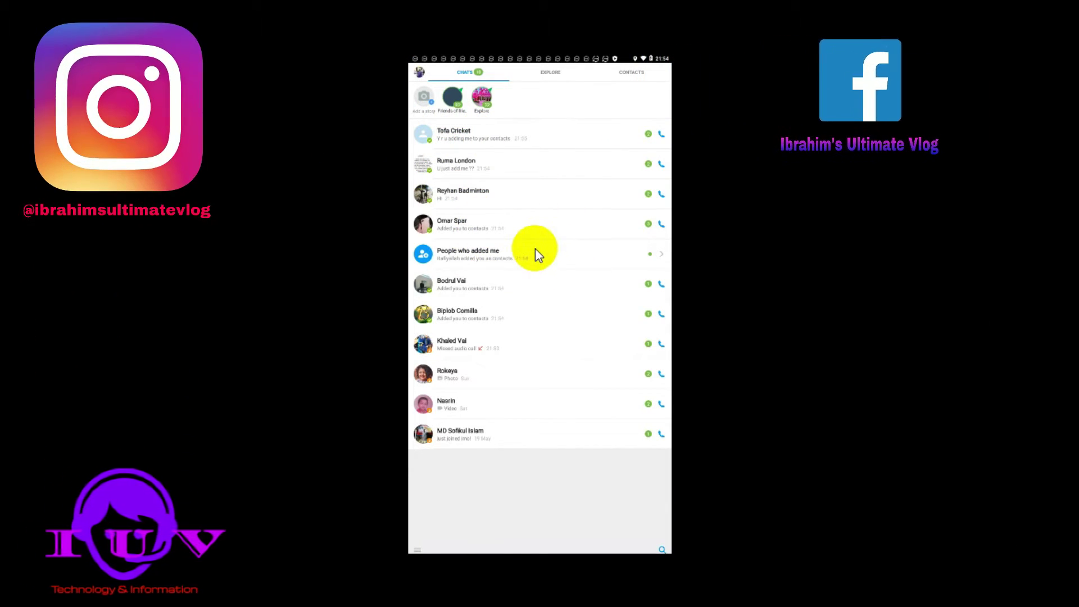
click(723, 53)
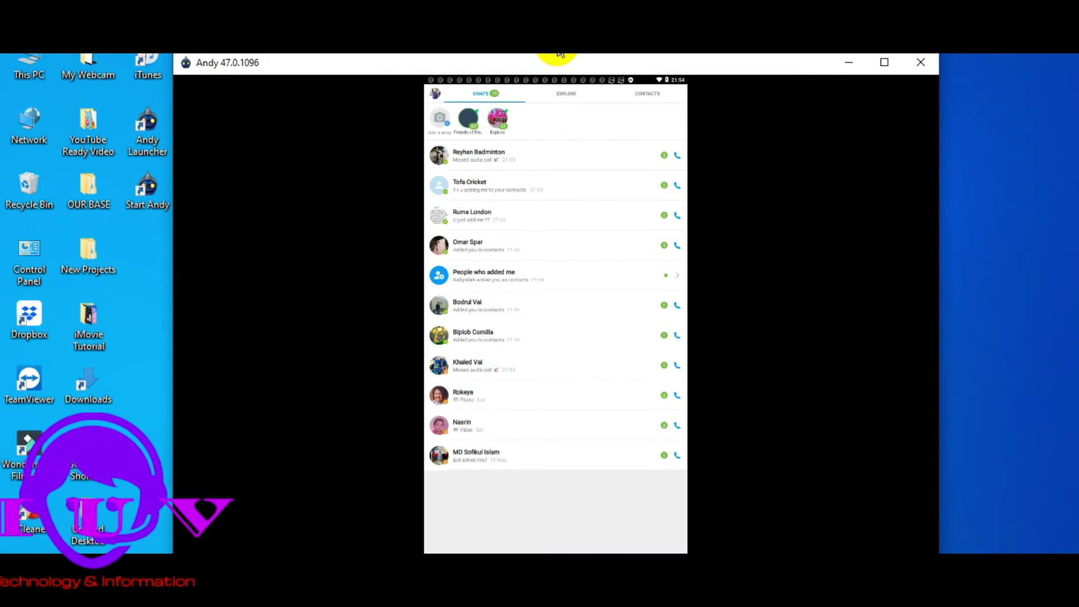
double_click(750, 70)
click(543, 535)
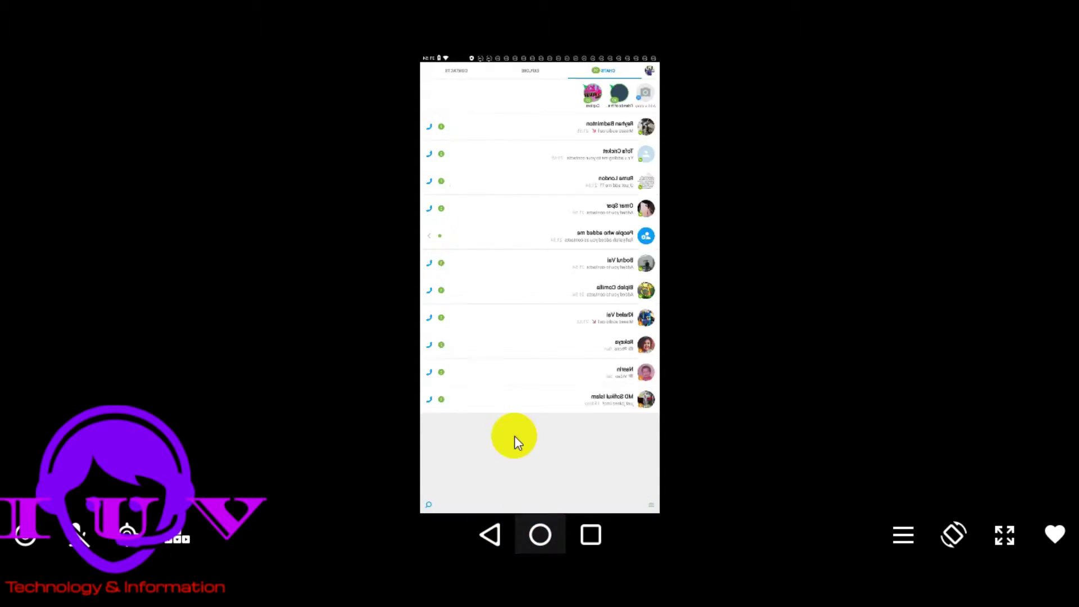
click(539, 534)
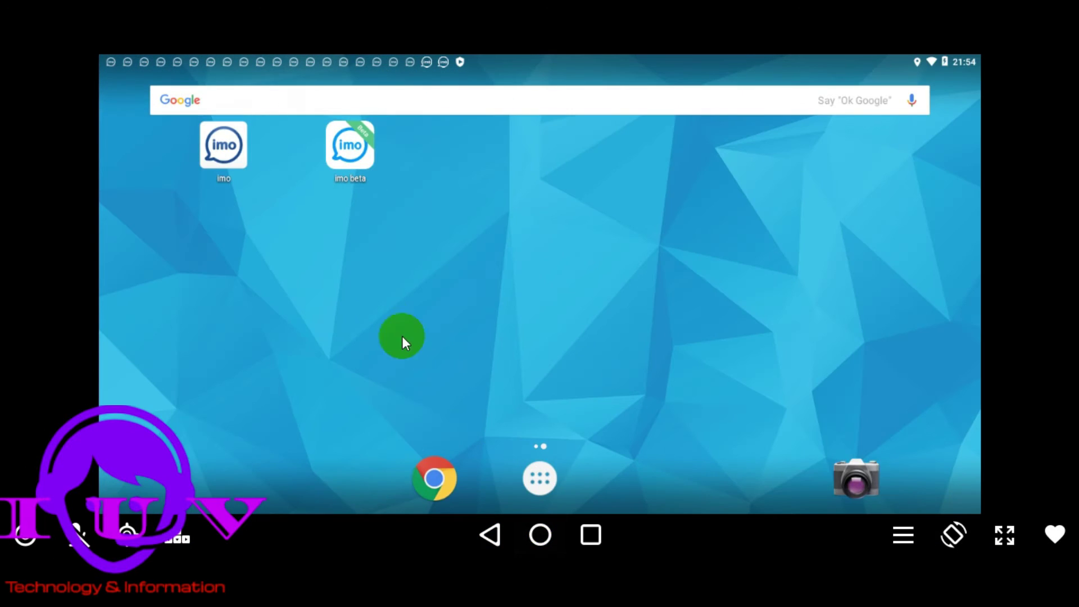